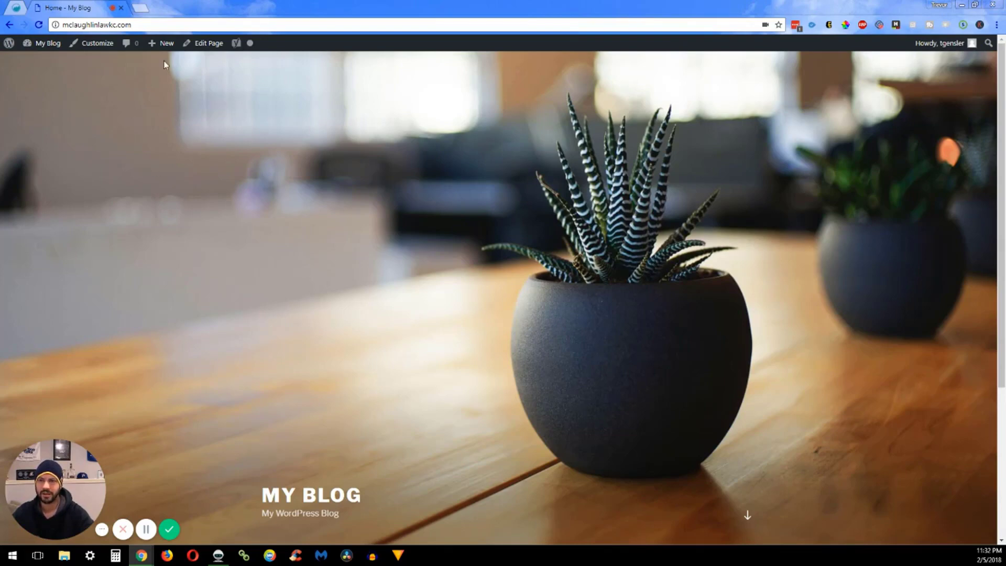
Bring up the My Blog admin-bar menu from the blog's public front page
mouse_move(162, 50)
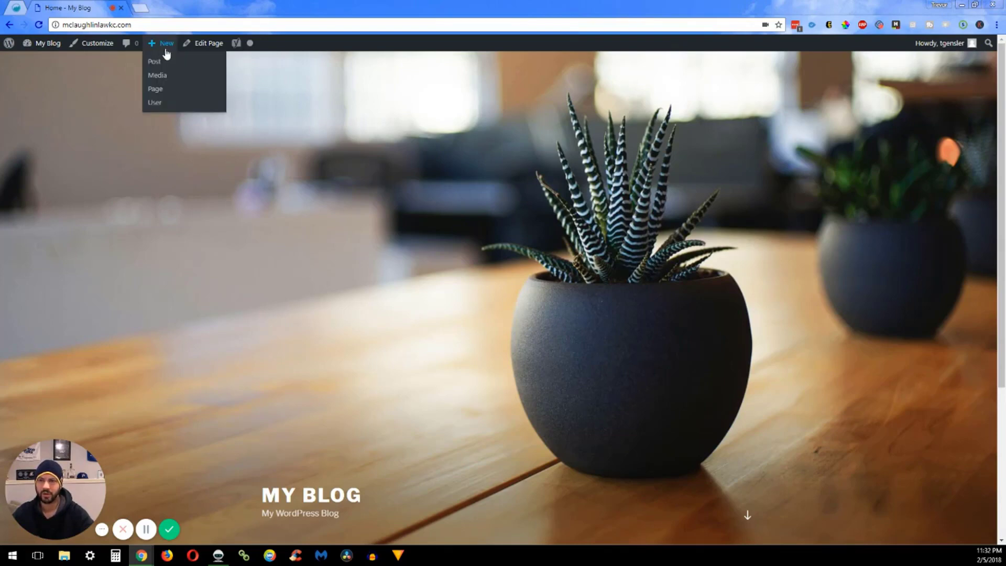
Go from the admin dashboard to the Plugins > Add New page
left_click(33, 62)
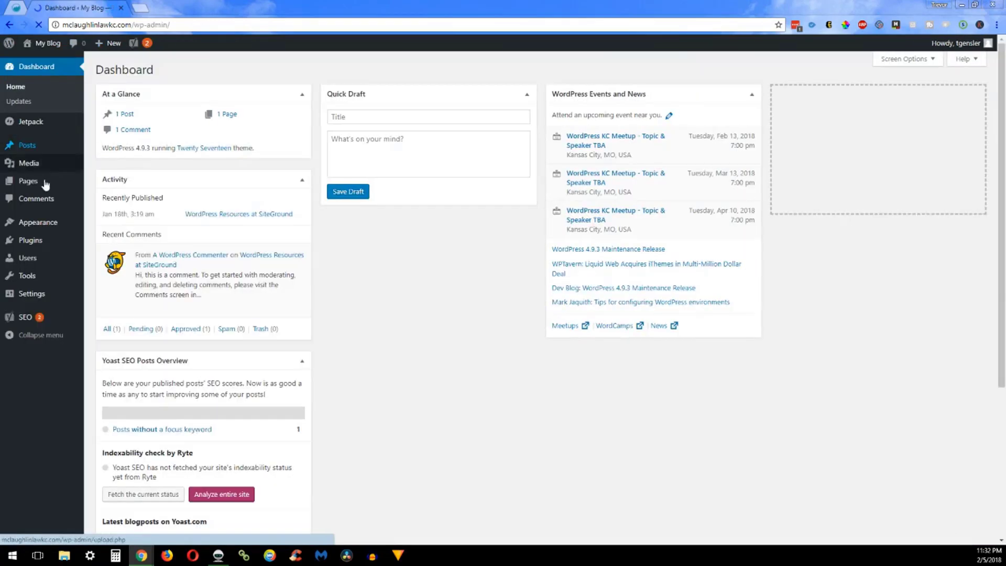
mouse_move(48, 244)
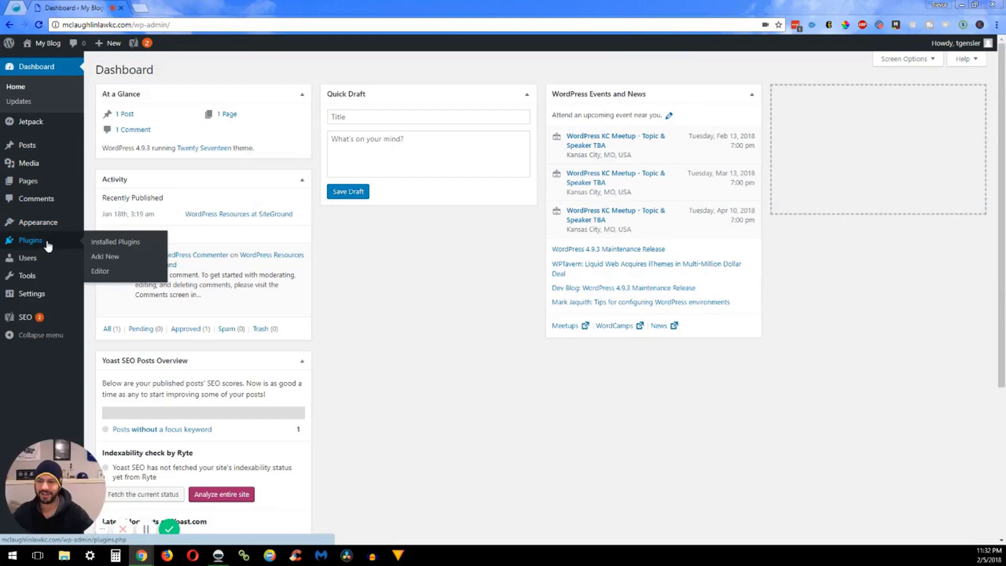
left_click(105, 257)
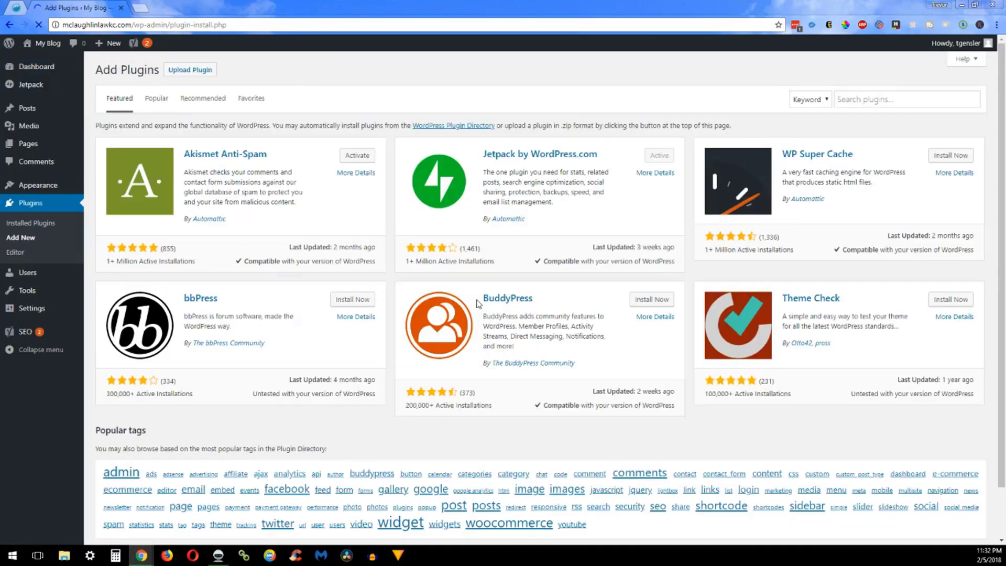
Search the plugin directory for 'wp', briefly checking the ManageWP tab
left_click(870, 104)
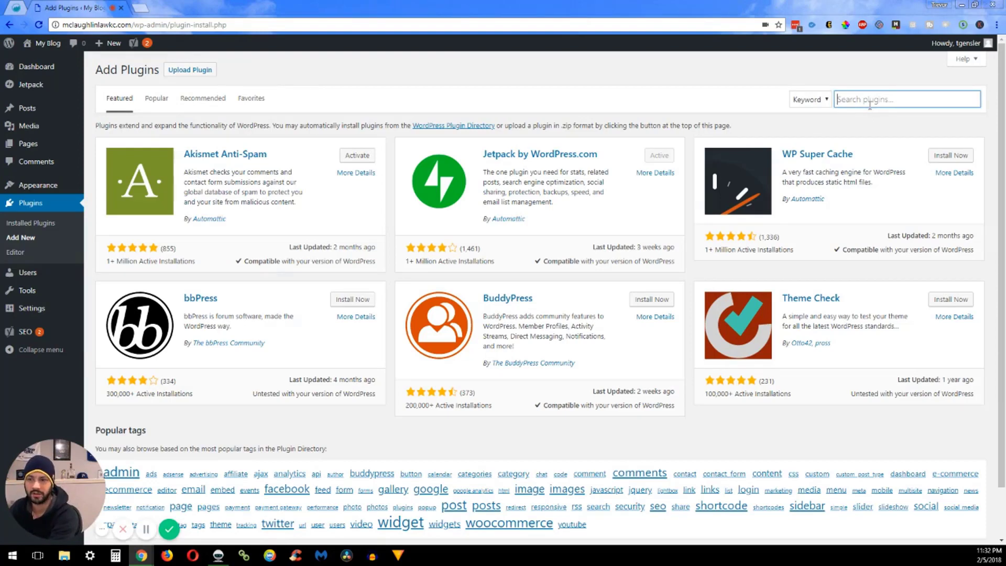
type("wp")
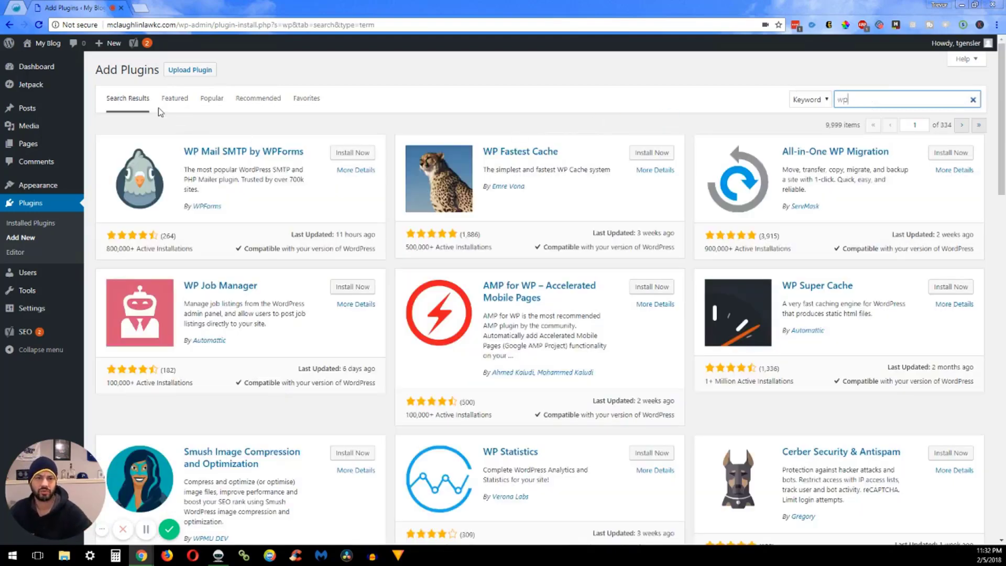
left_click(17, 7)
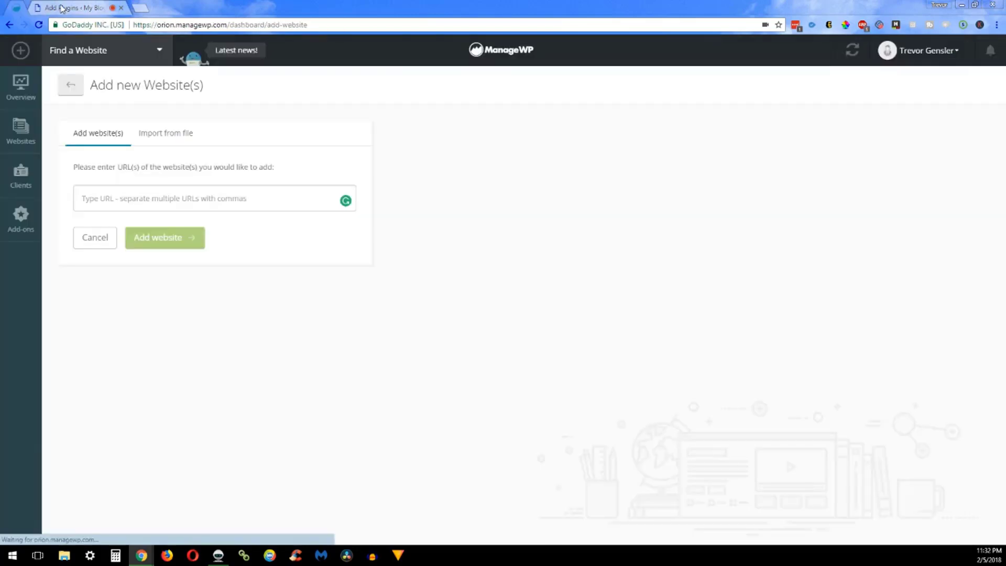
left_click(62, 8)
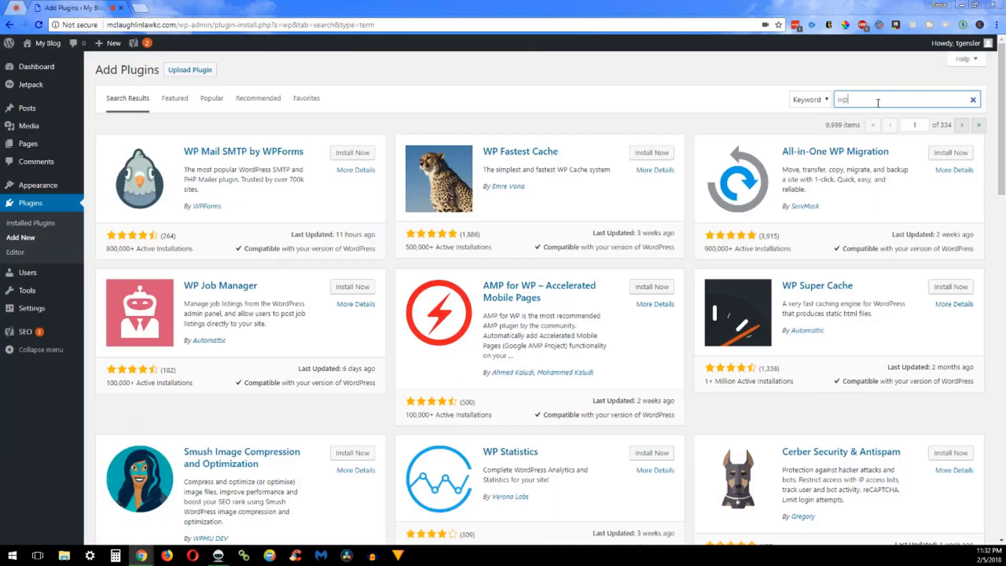
Search for 'managewp', then install and activate the ManageWP Worker plugin
key("ctrl+a")
type("mana")
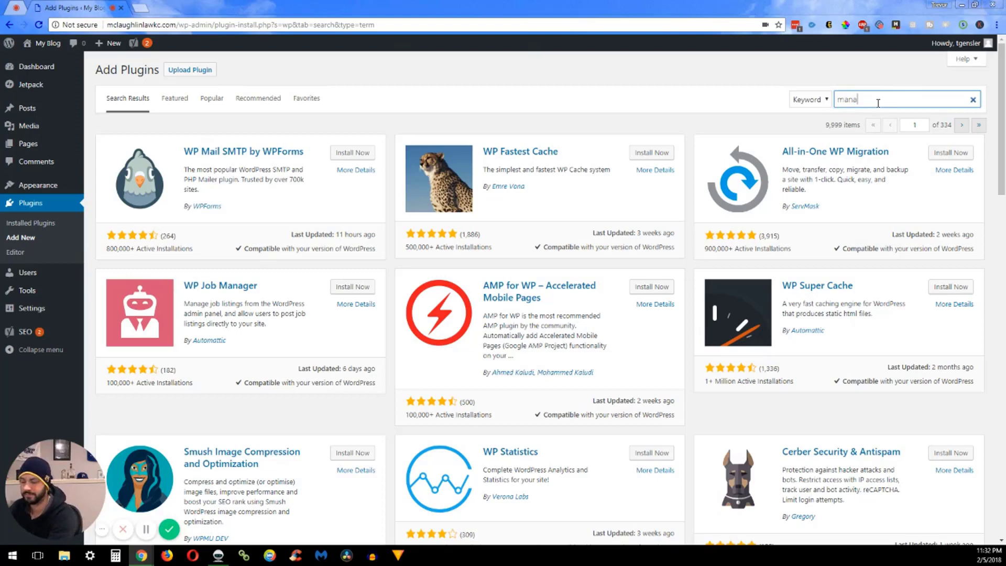
type("ge")
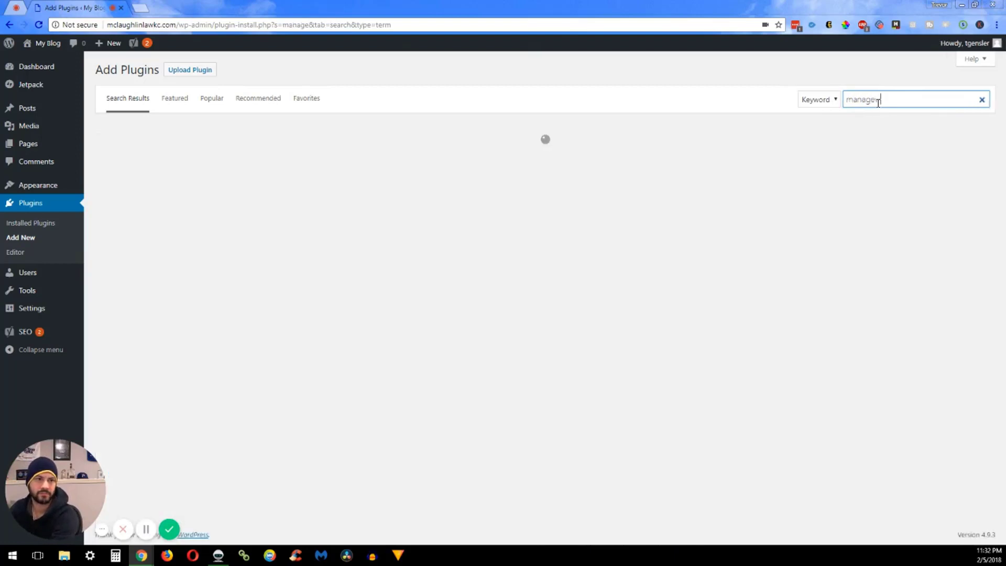
type("wp")
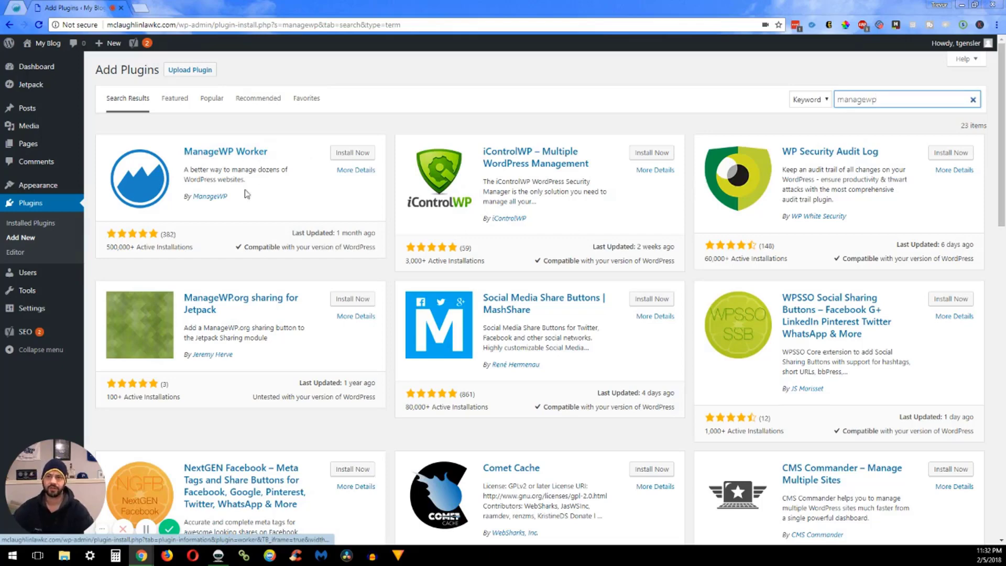
left_click(353, 154)
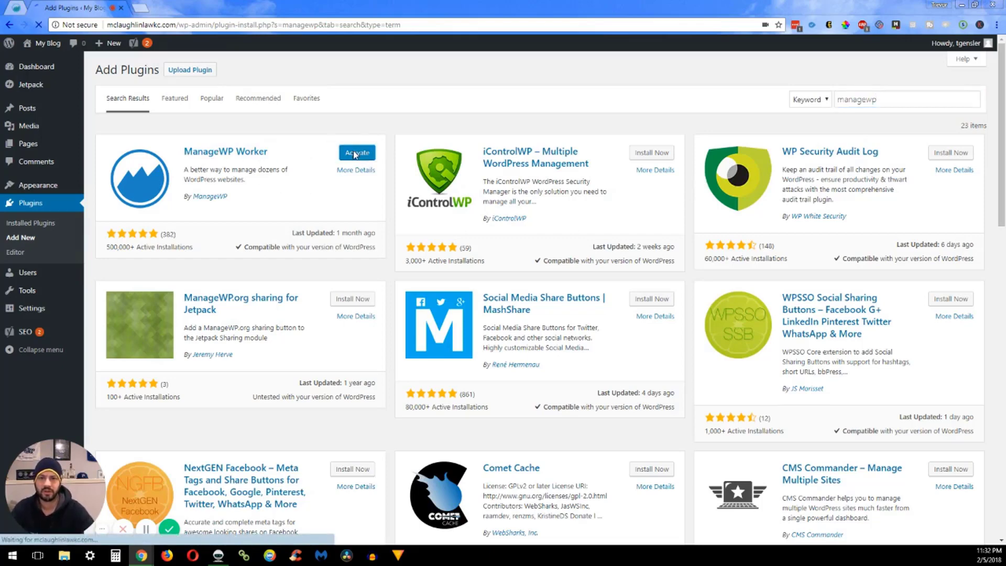
left_click(356, 154)
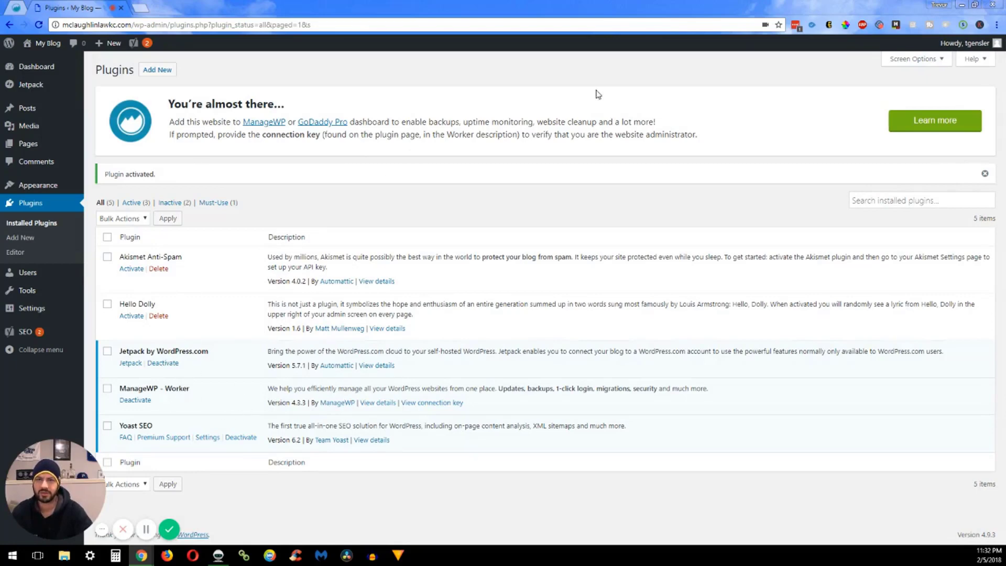
Copy this site's saved password from LastPass
left_click(796, 26)
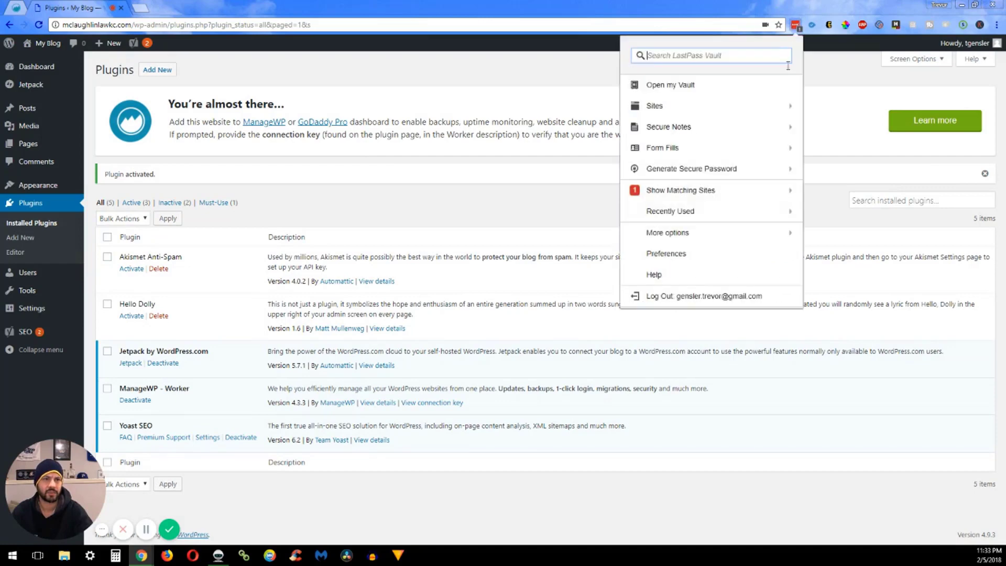
left_click(717, 193)
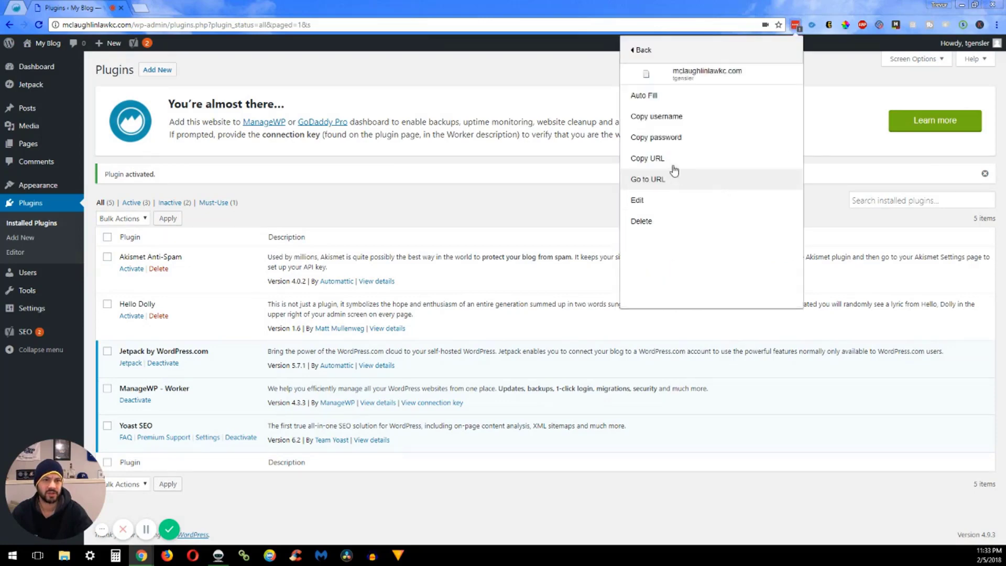
left_click(679, 144)
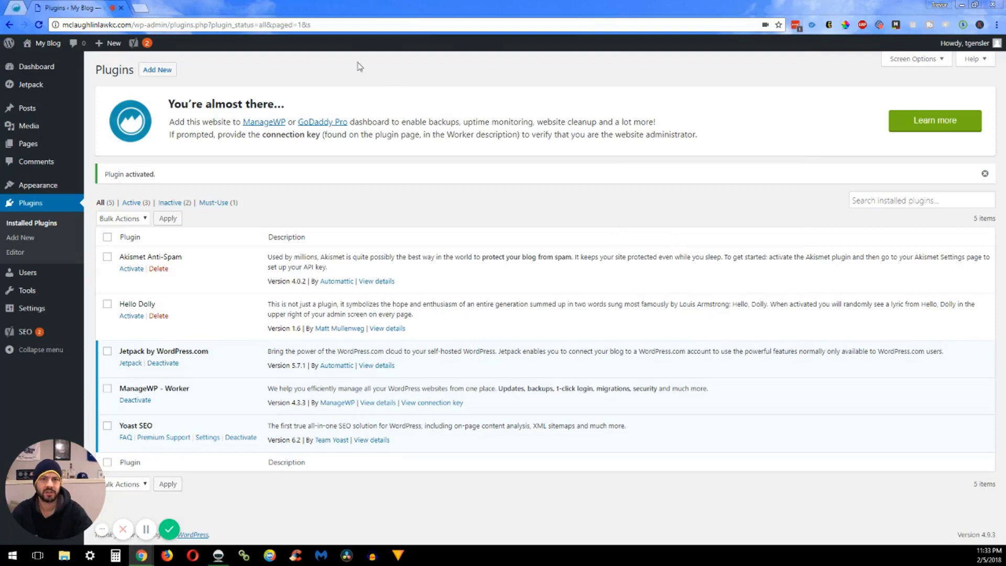
Enter mclaughlinlawkc.com as the website URL in ManageWP and submit it
left_click(17, 10)
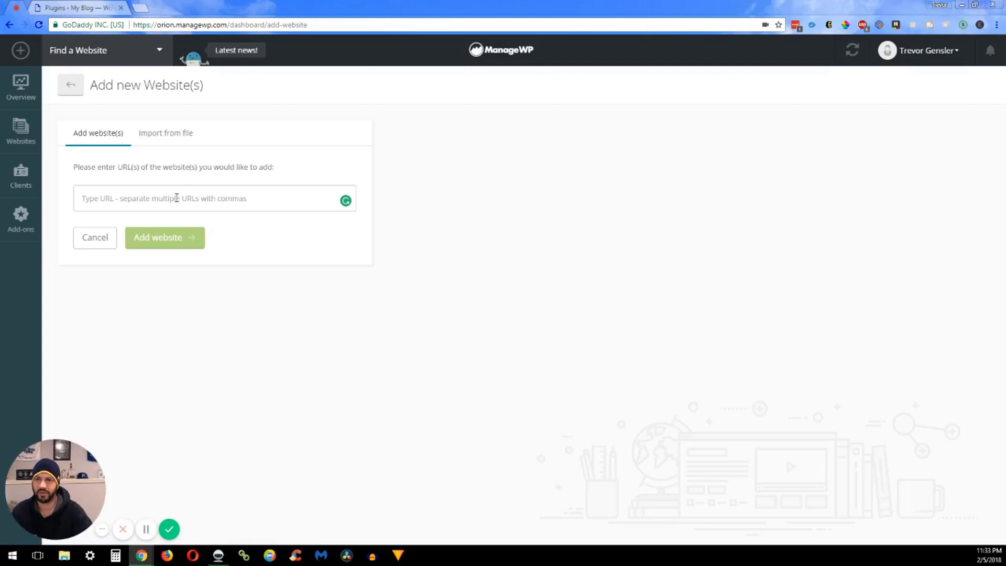
left_click(177, 198)
type("mc")
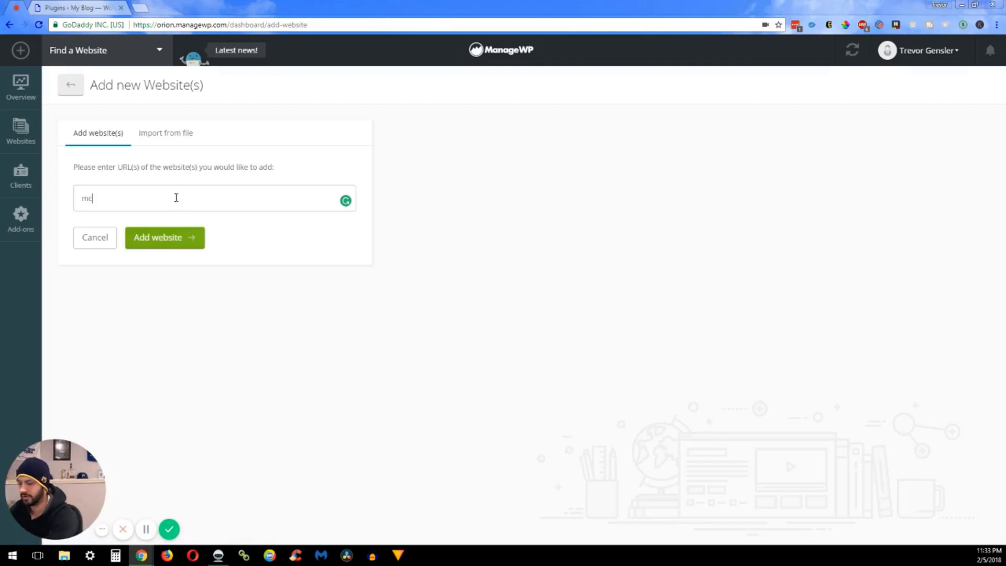
type("laughlin")
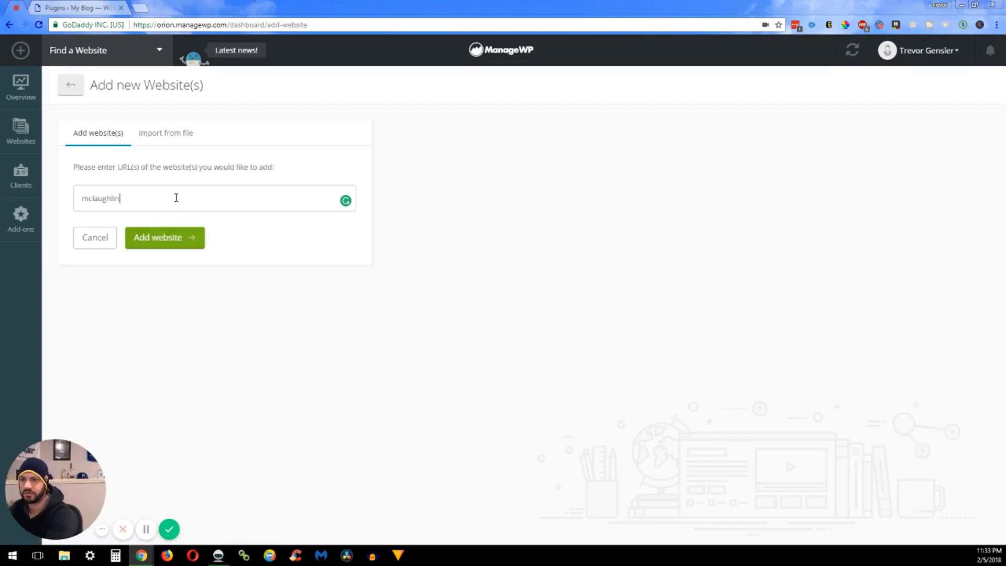
type("lawk")
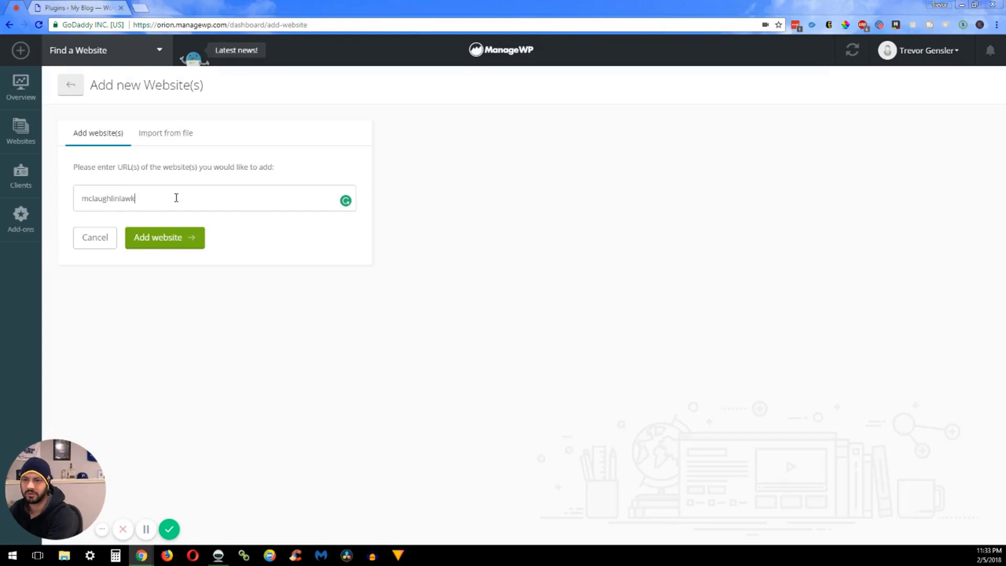
type("c.com")
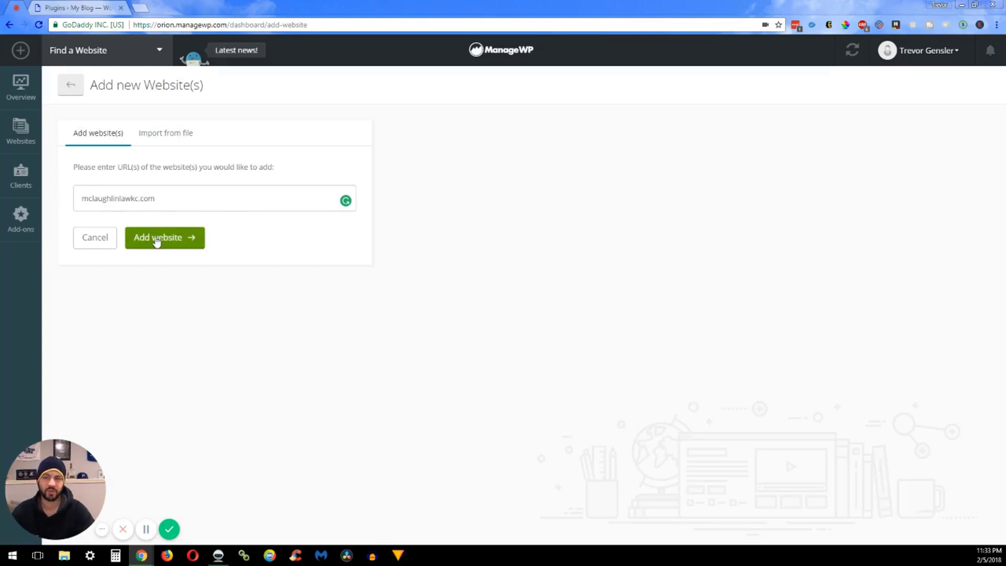
left_click(161, 240)
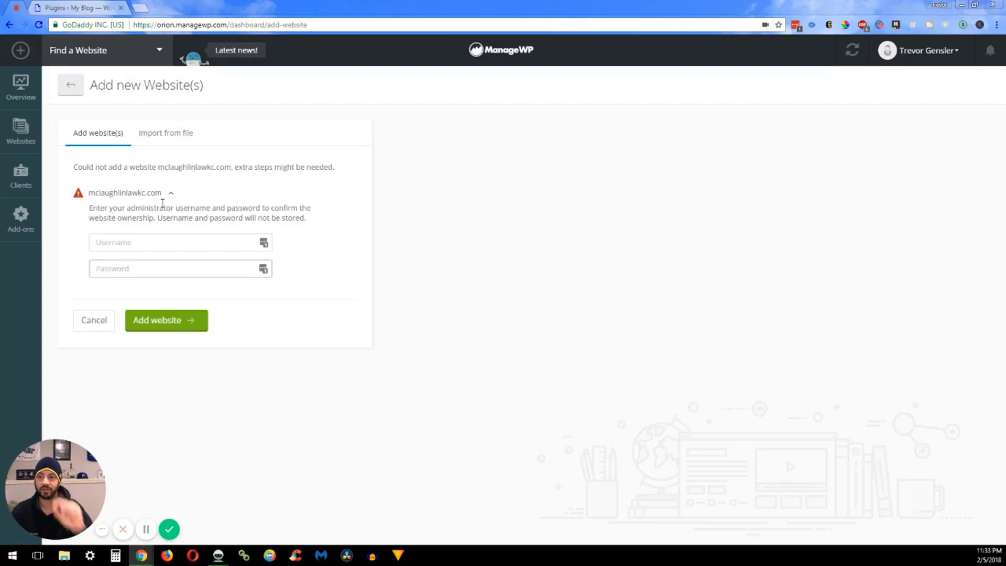
Enter the WordPress admin username and pasted password, submit, and decline saving it to LastPass
left_click(162, 245)
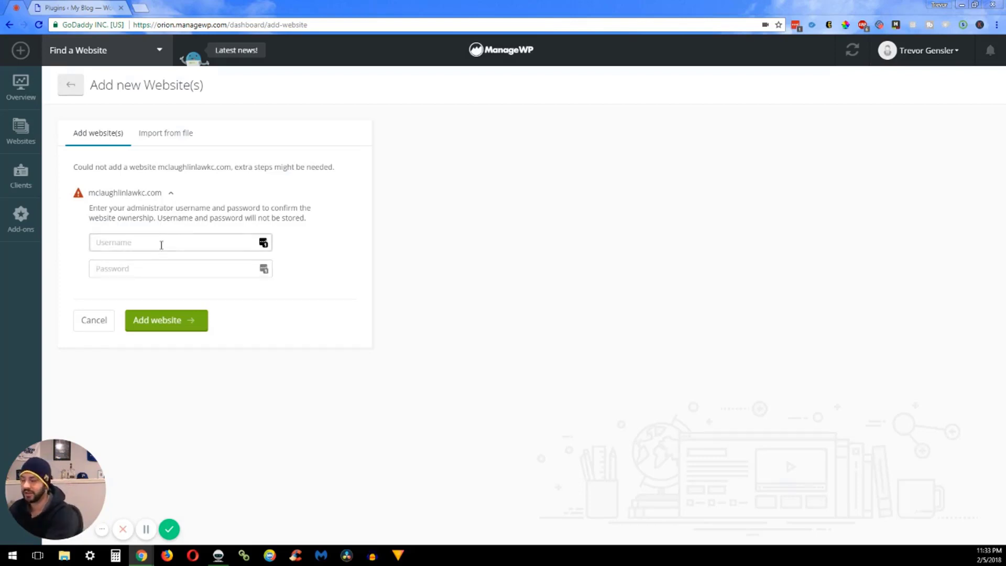
key("Tab")
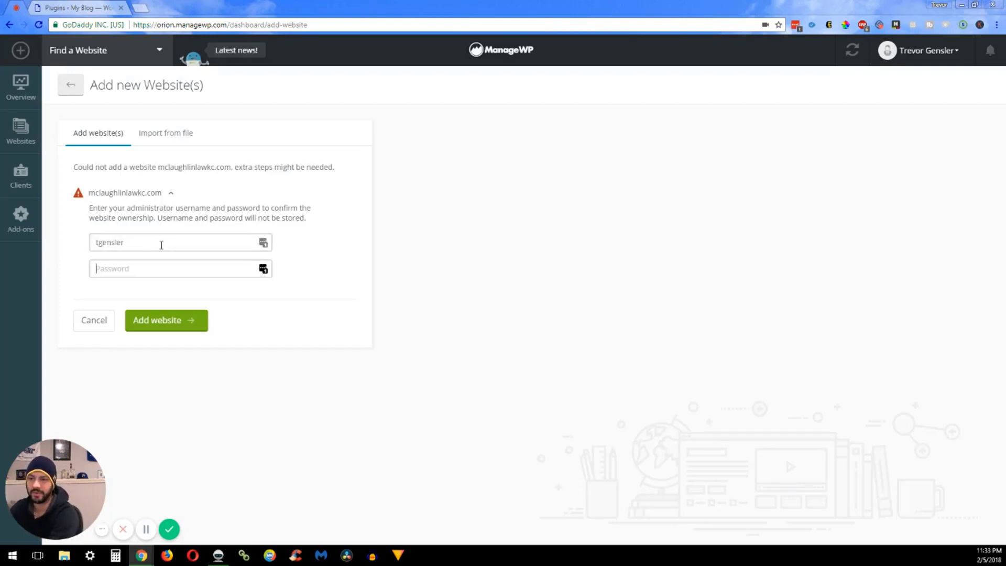
key("ctrl+v")
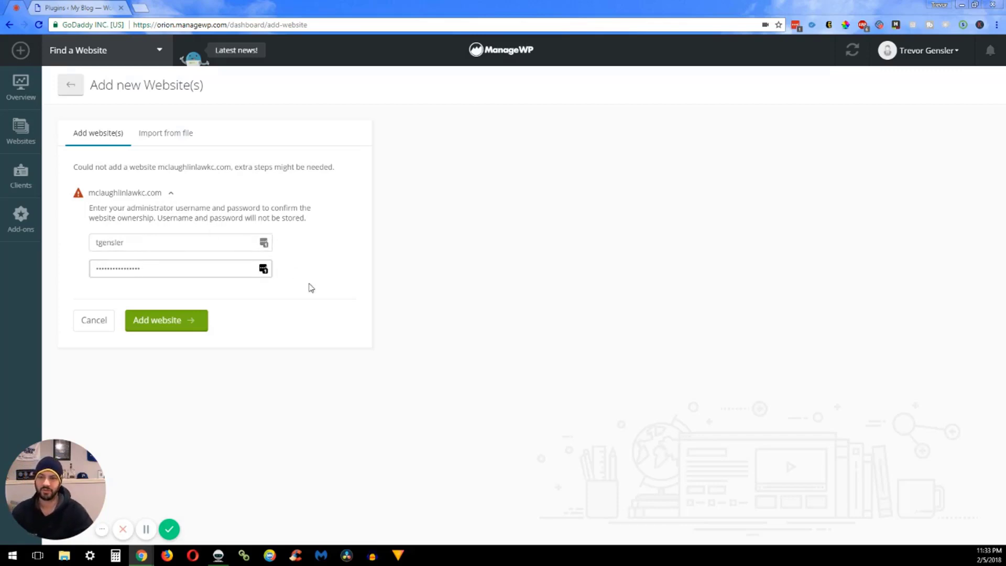
left_click(298, 288)
left_click(166, 320)
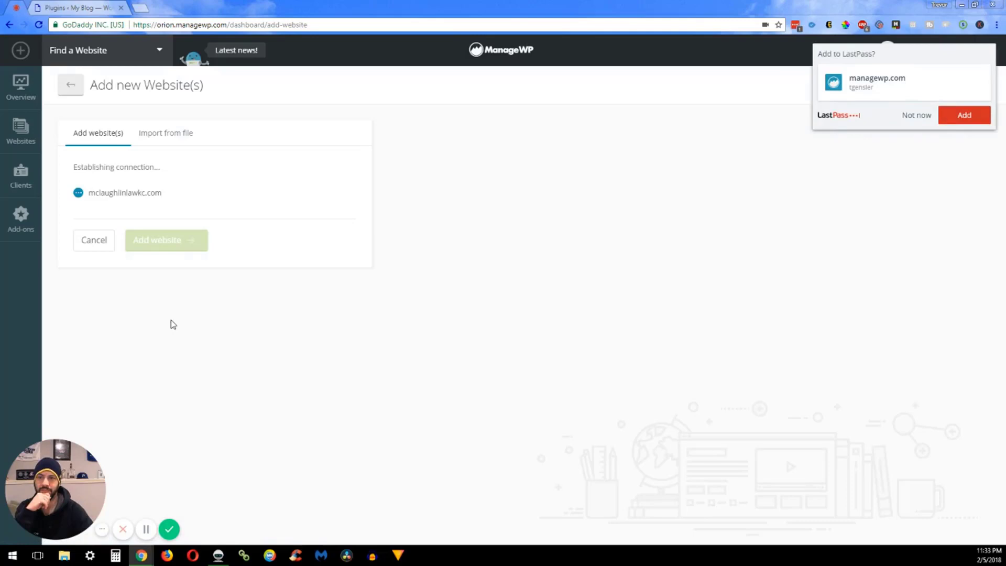
left_click(915, 116)
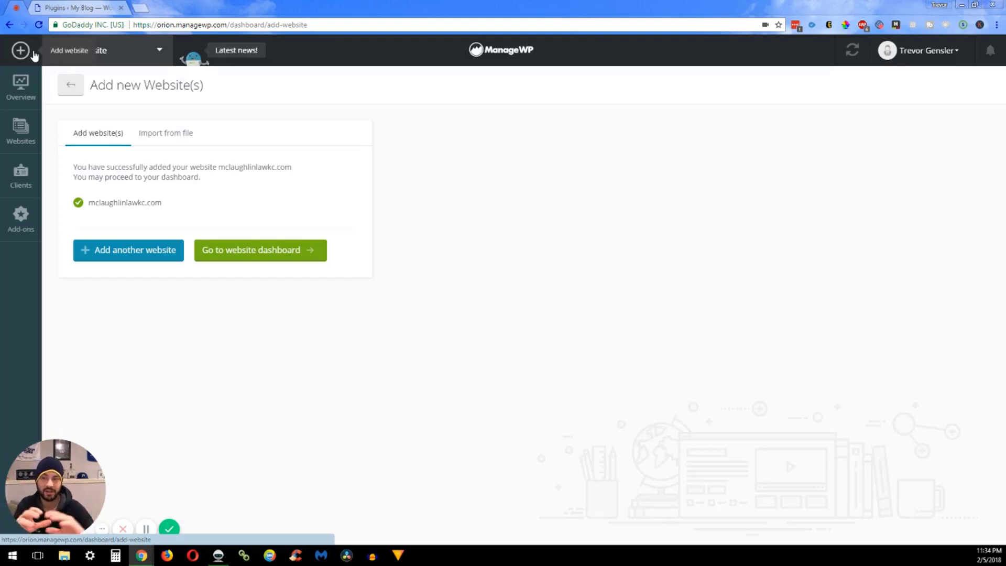
Go via Overview to the Websites list showing My Blog at mclaughlinlawkc.com
left_click(23, 82)
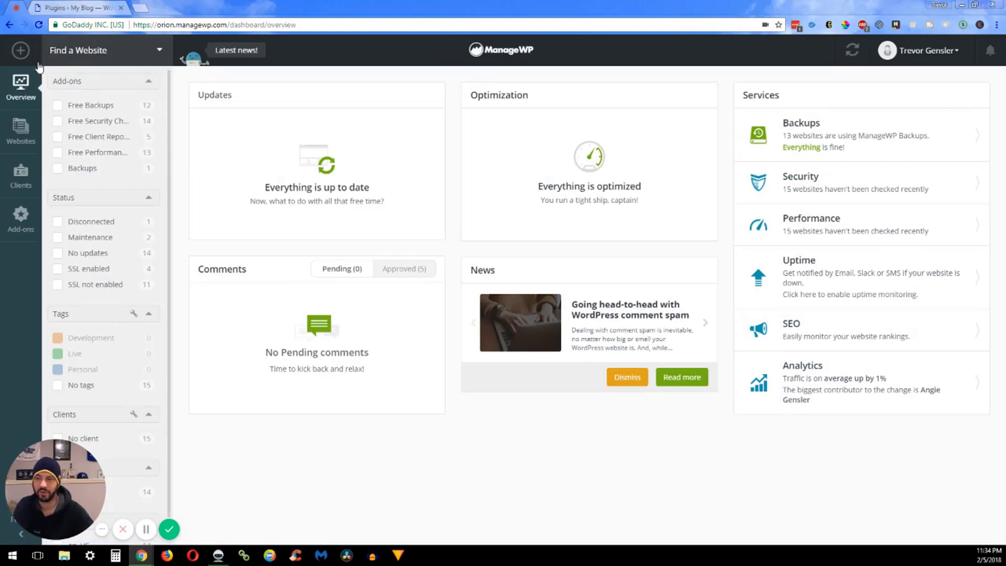
left_click(23, 55)
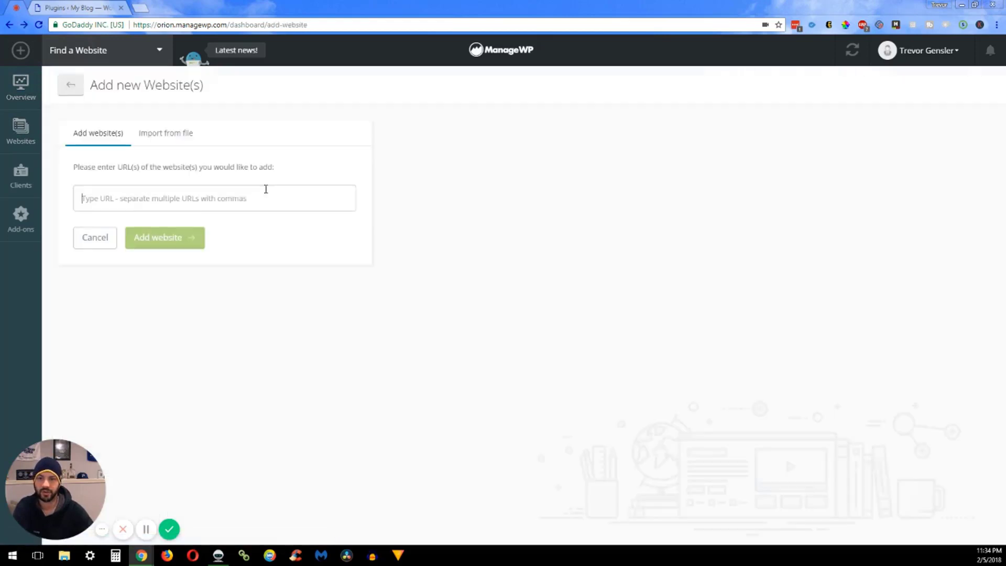
left_click(19, 126)
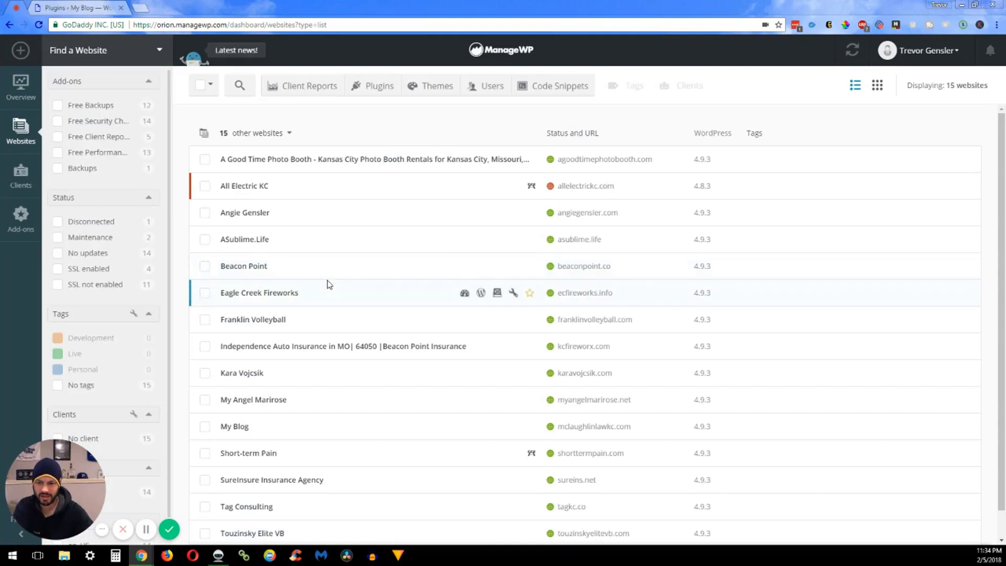
Open My Blog's site dashboard and go to More Tools > Maintenance Mode
left_click(237, 427)
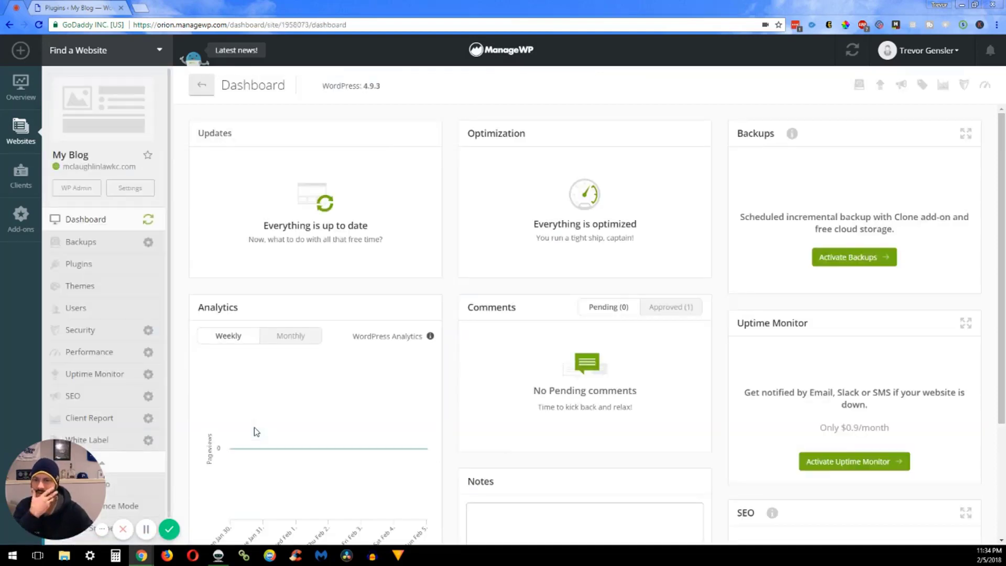
mouse_move(249, 413)
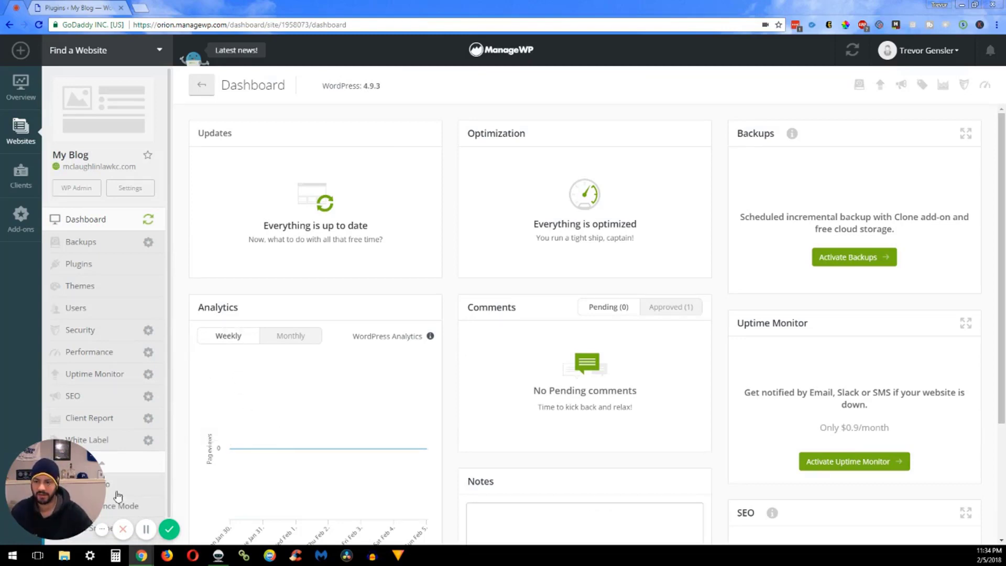
scroll(144, 456, "down", 1)
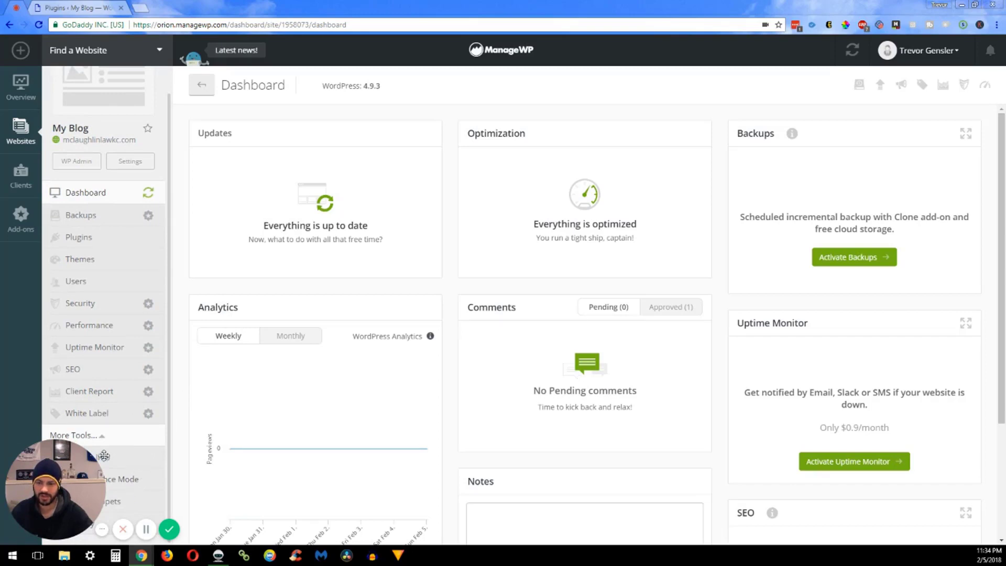
mouse_move(48, 477)
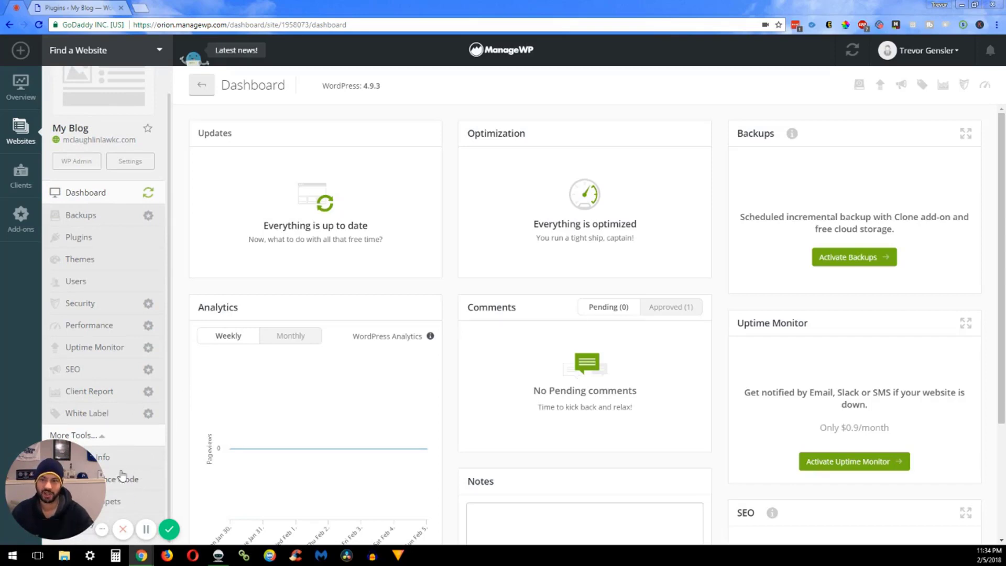
left_click(147, 483)
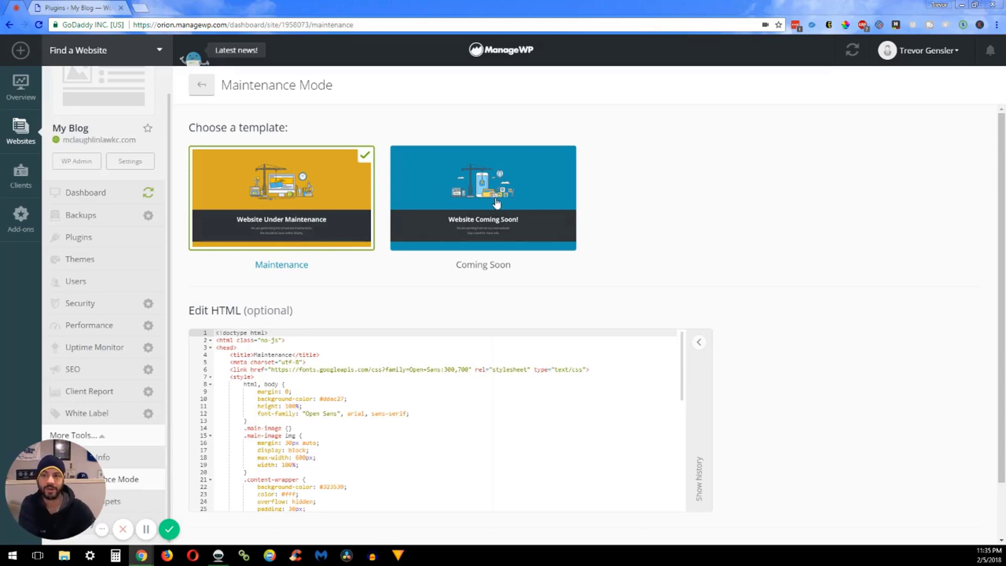
Choose the Coming Soon template and activate maintenance mode for mclaughlinlawkc.com
left_click(482, 215)
scroll(448, 238, "down", 1)
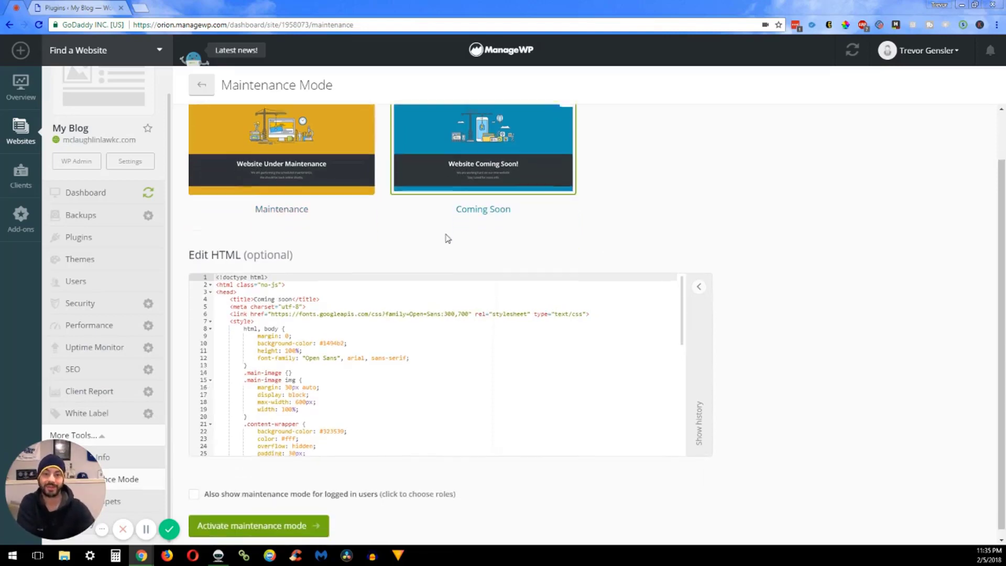
scroll(669, 226, "up", 1)
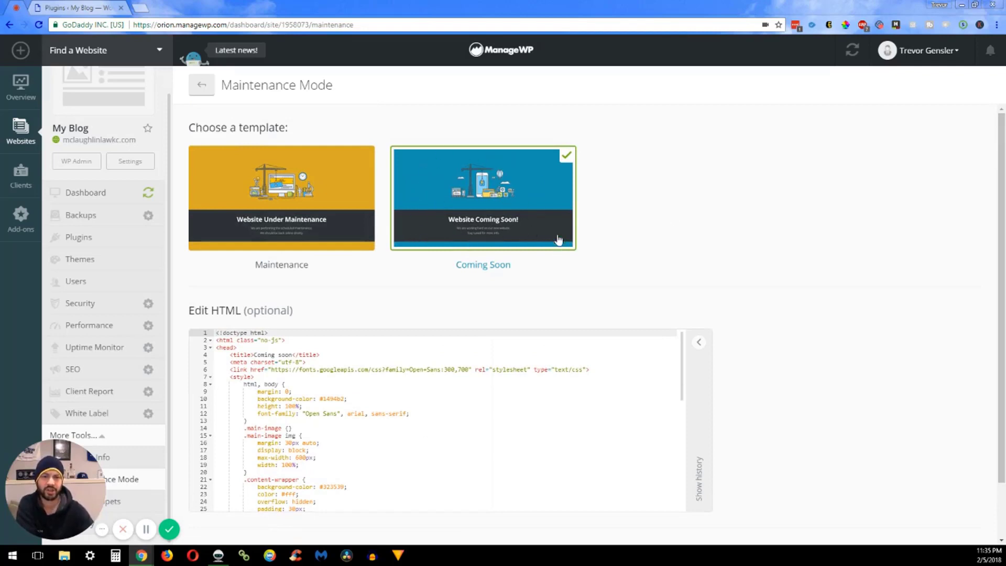
scroll(592, 272, "down", 1)
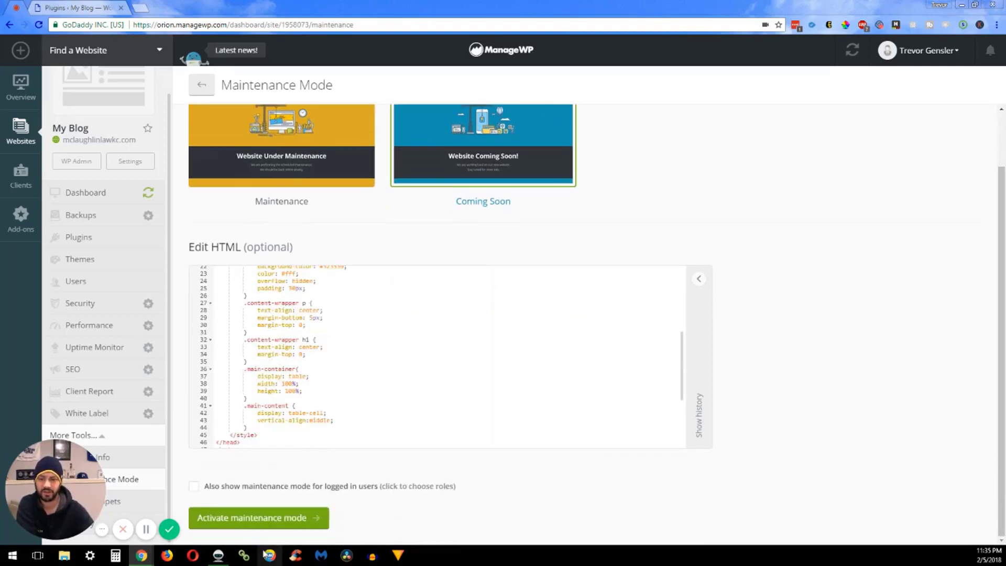
left_click(270, 518)
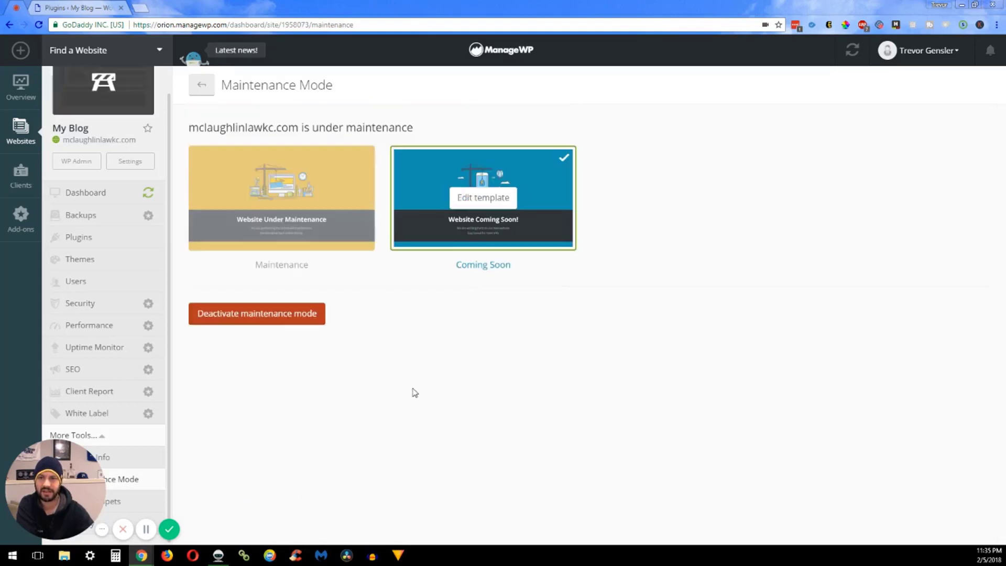
scroll(115, 131, "up", 1)
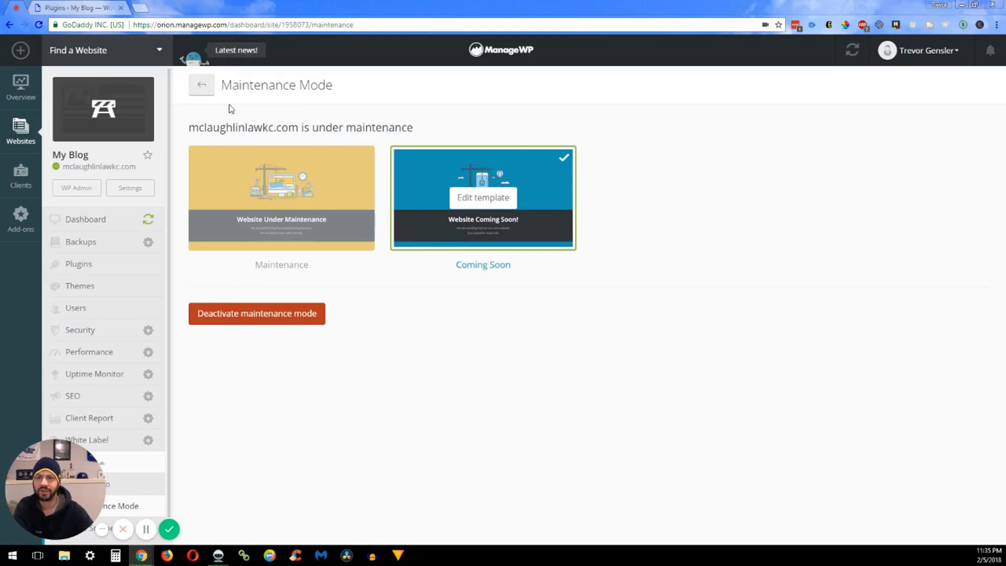
Return to the WordPress Plugins list, refresh it, and log out of the admin
left_click(86, 9)
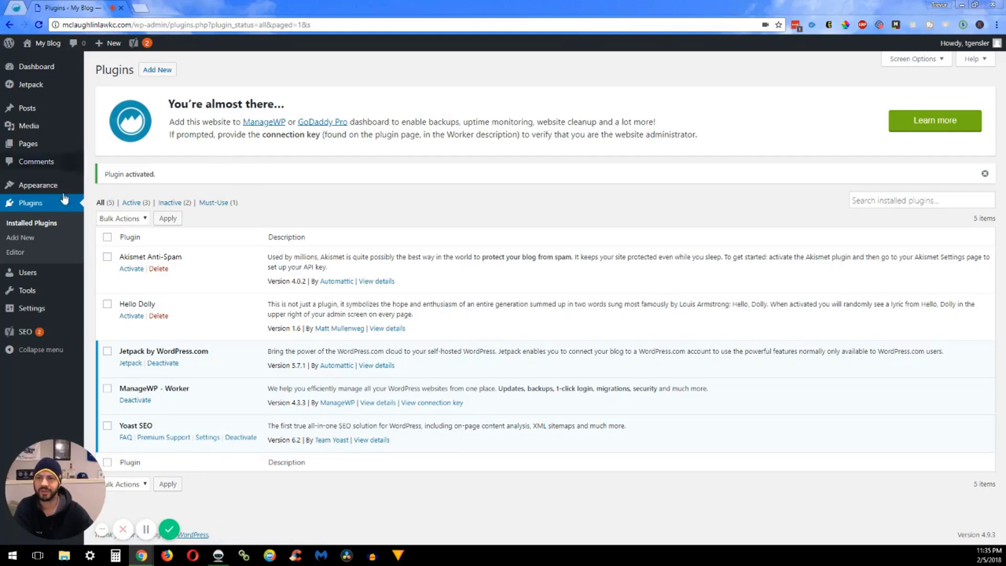
left_click(34, 208)
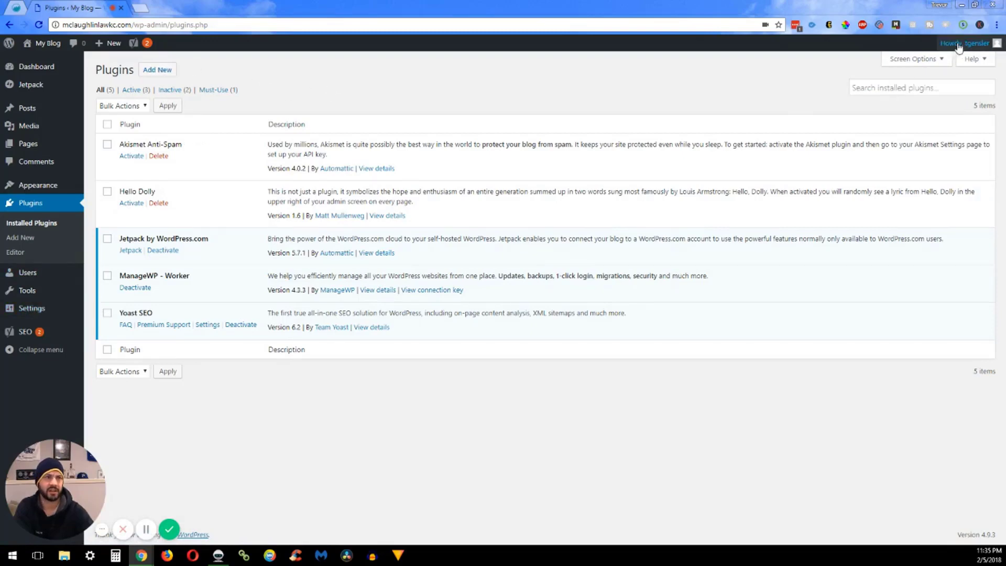
mouse_move(959, 46)
left_click(934, 96)
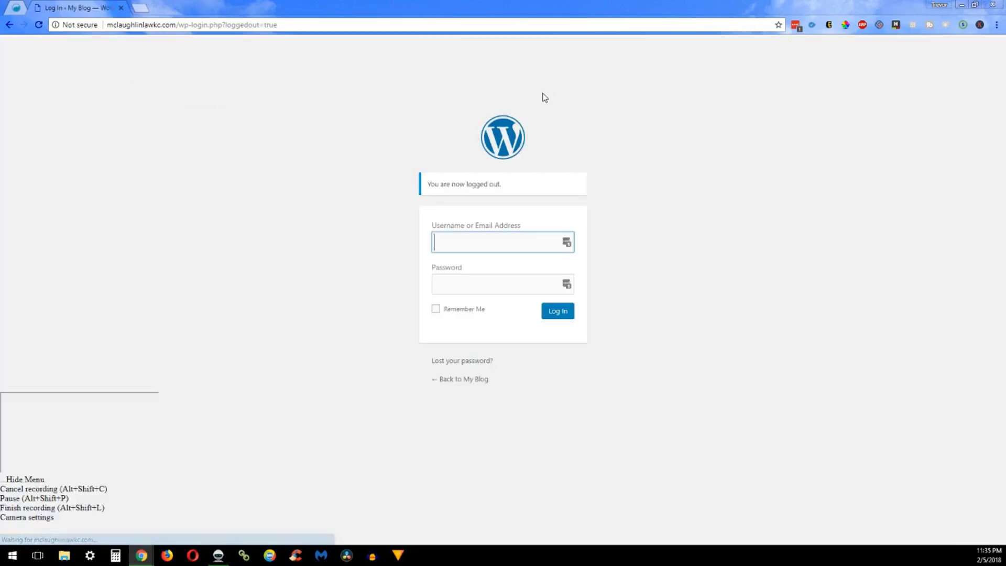
Go back to the login page and remove the wp-login path to load the public home page
left_click(502, 138)
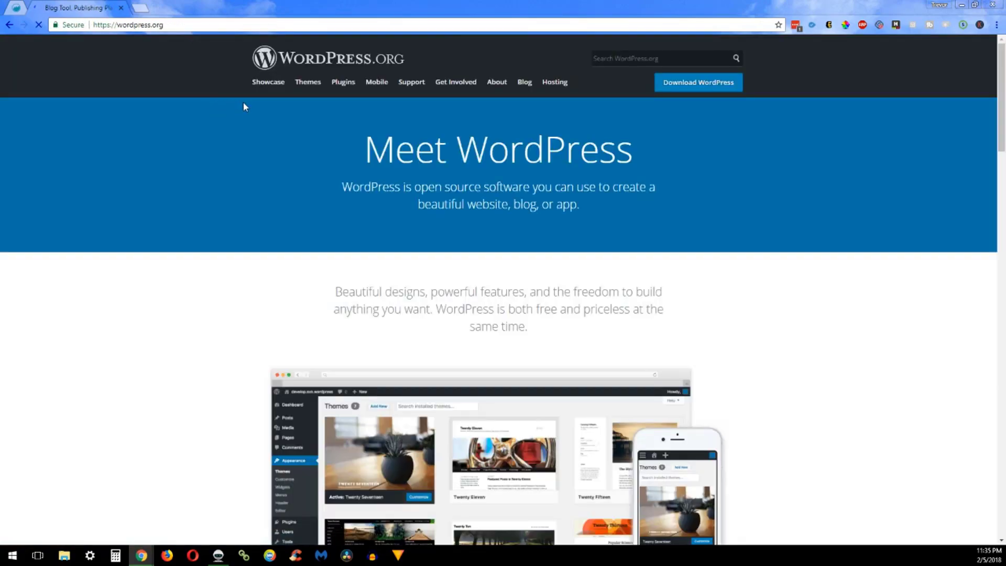
key("alt+Left")
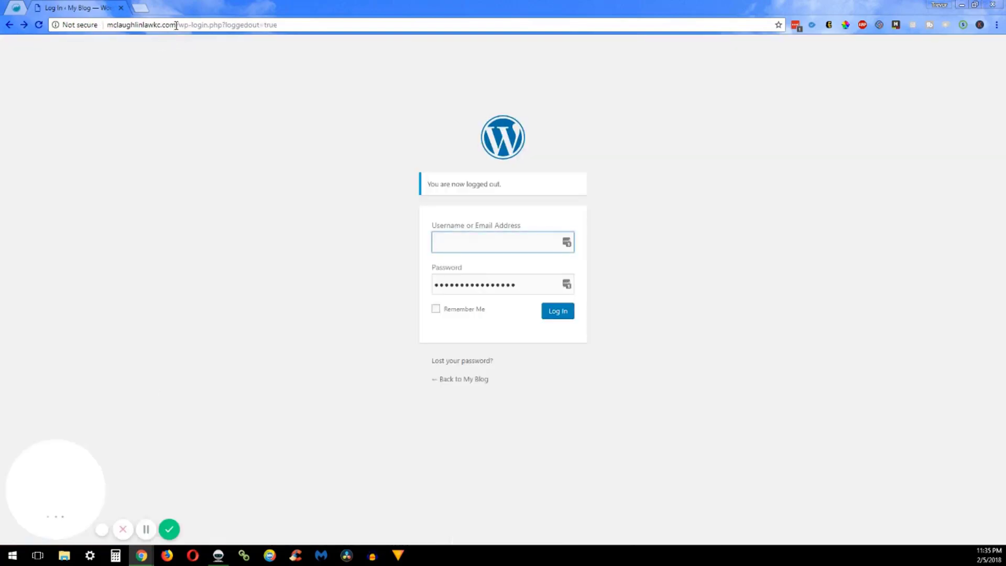
left_click_drag(176, 25, 373, 24)
key("BackSpace")
key("Return")
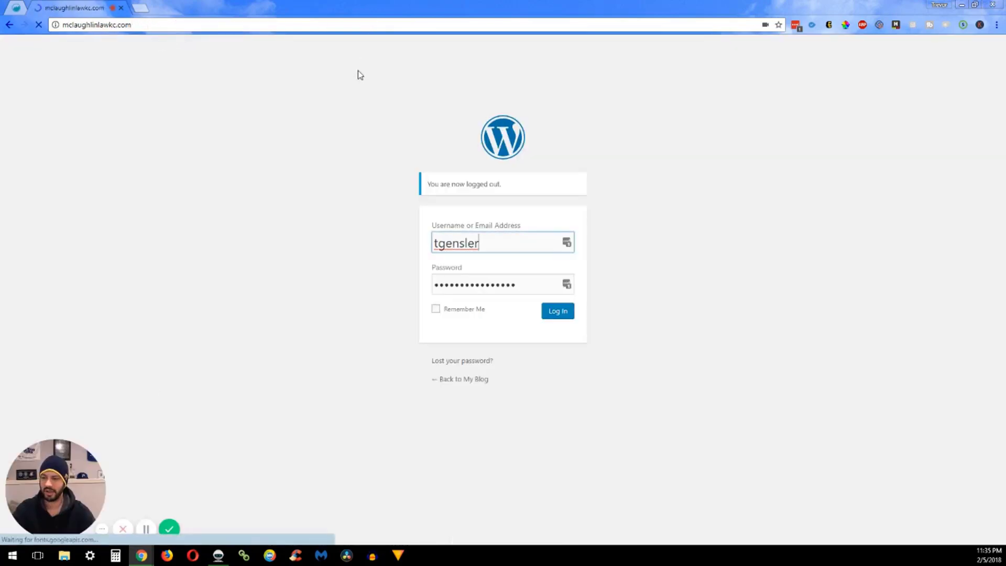